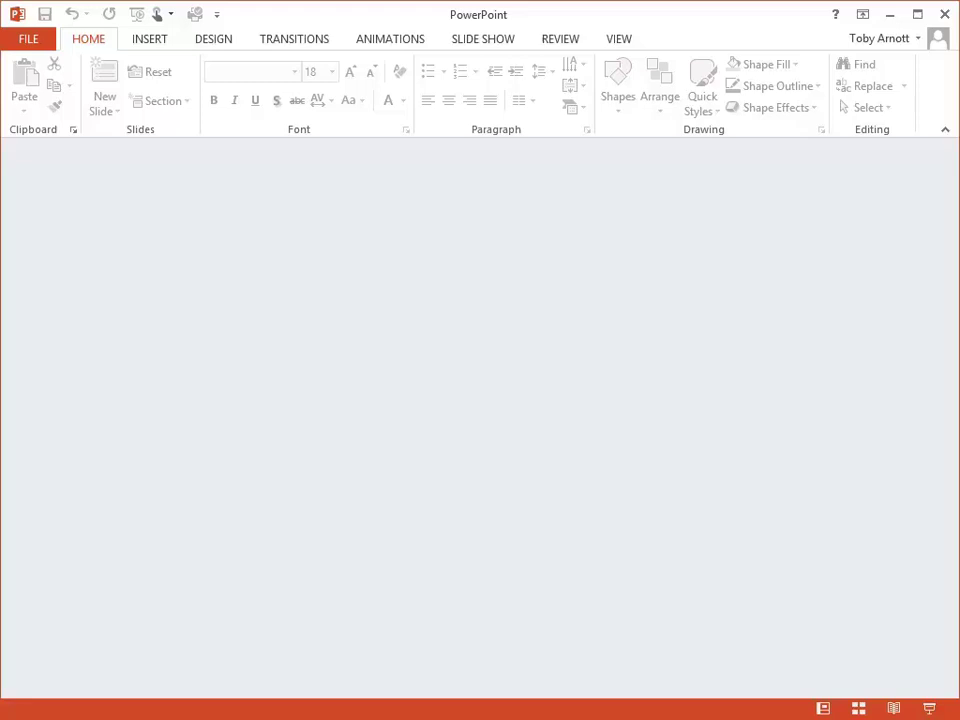
# Bring up the New screen listing the blank presentation and theme templates.
pyautogui.click(30, 40)
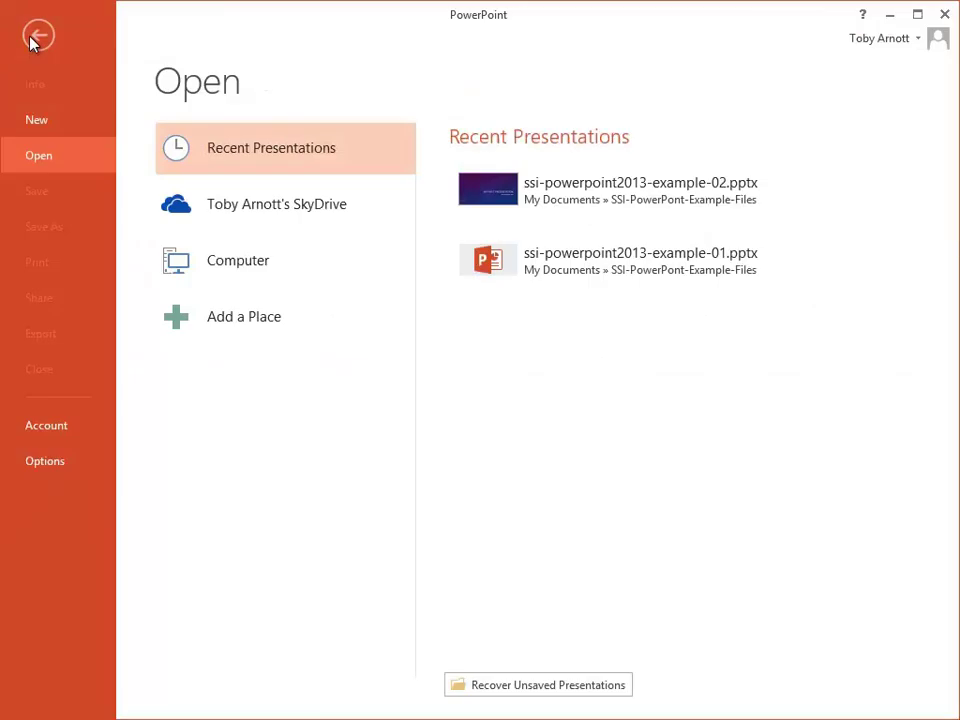
pyautogui.click(35, 126)
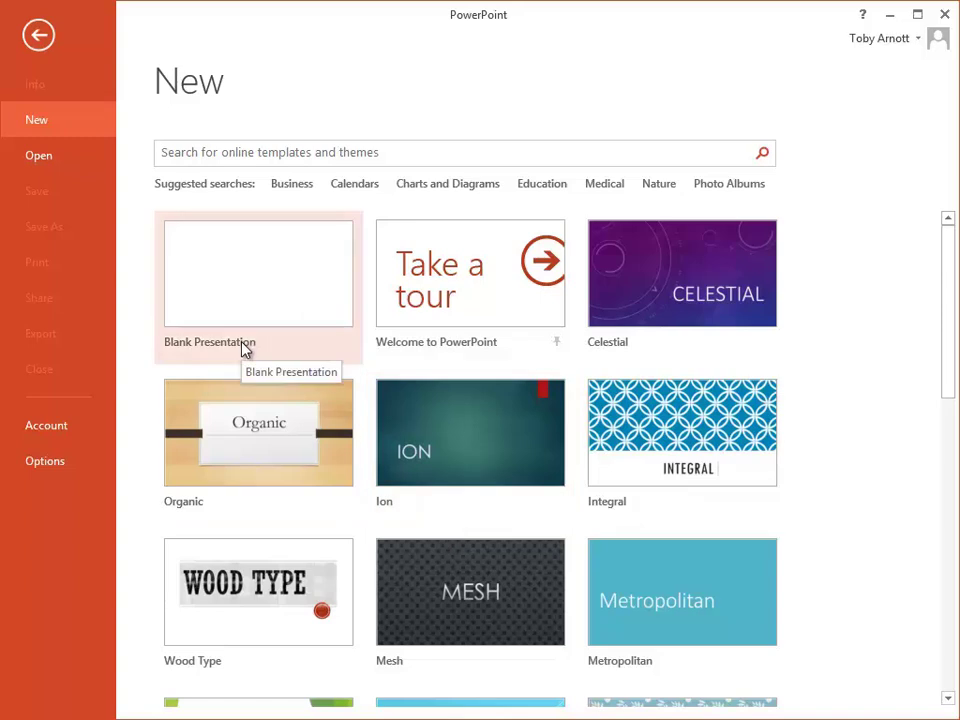
pyautogui.click(240, 278)
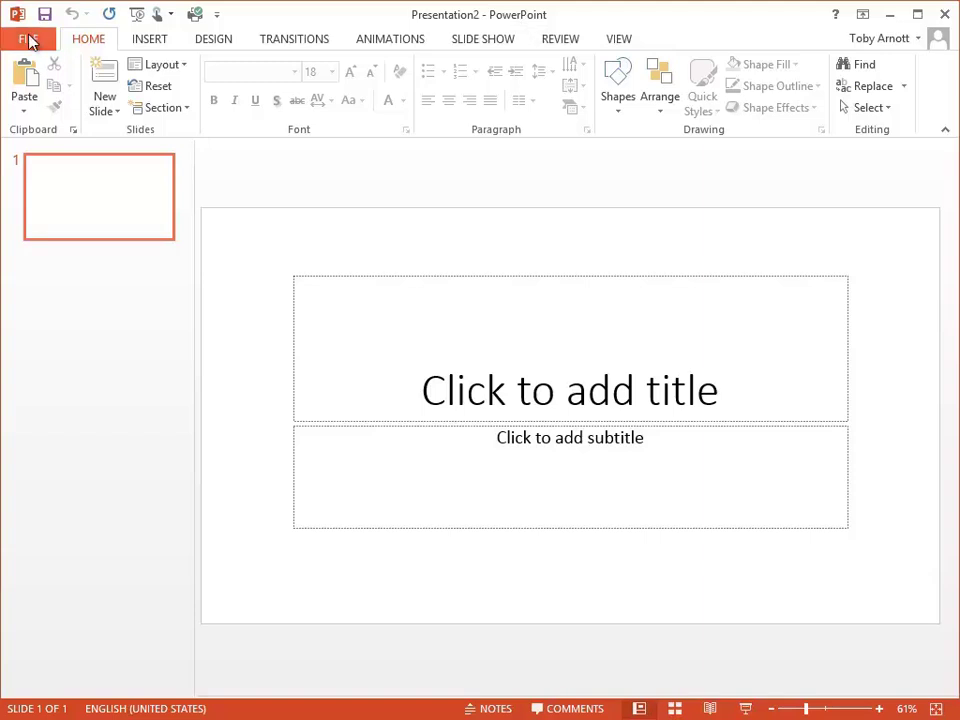
# Go to Save As with Computer chosen as the save location.
pyautogui.click(30, 37)
pyautogui.click(57, 228)
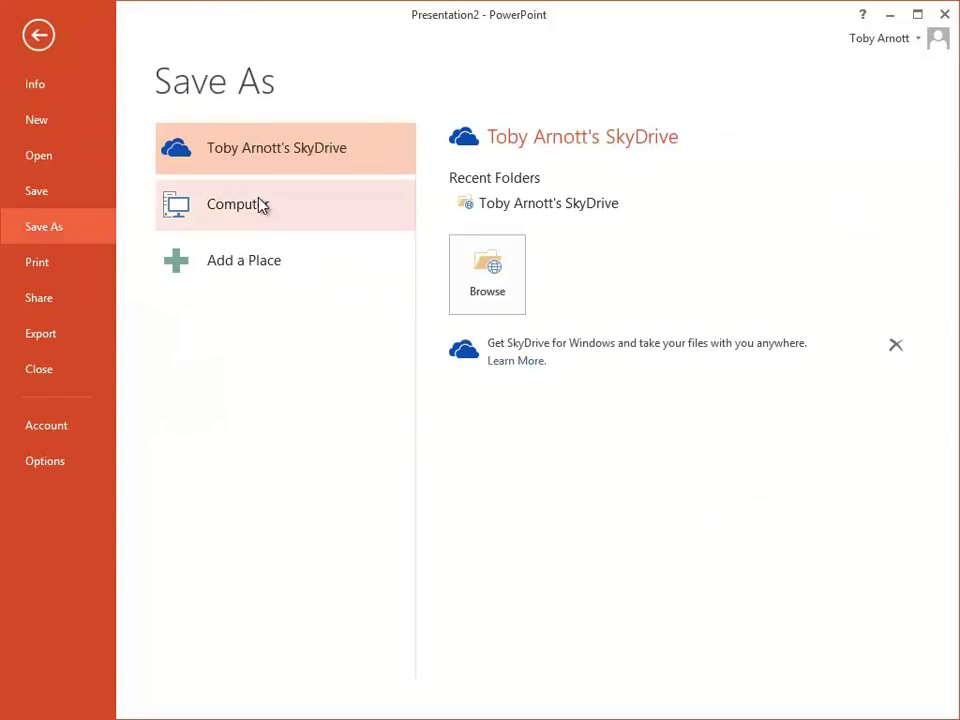
pyautogui.click(259, 205)
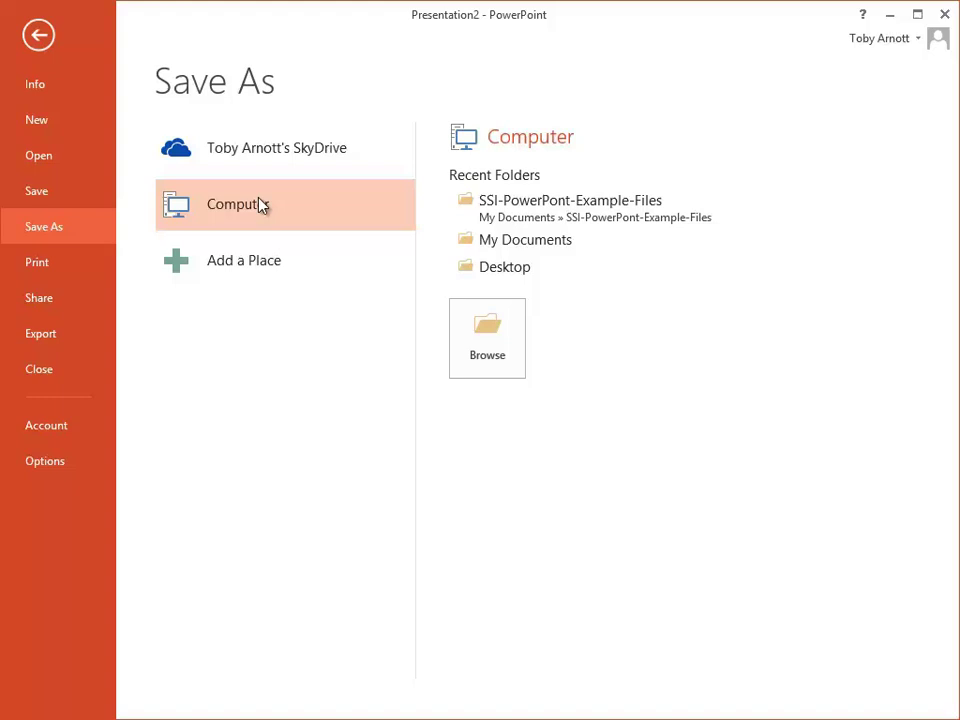
# Target 0081-exercise-files as 'Demo presentation 1.pptx', keeping PowerPoint Presentation (*.pptx) format.
pyautogui.click(492, 338)
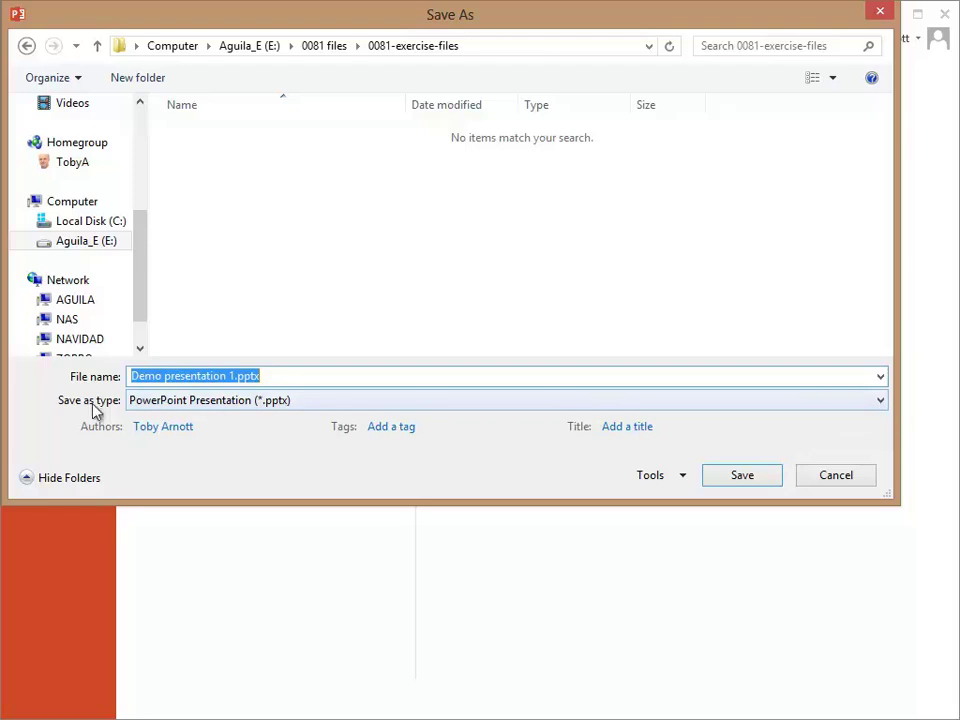
pyautogui.click(880, 401)
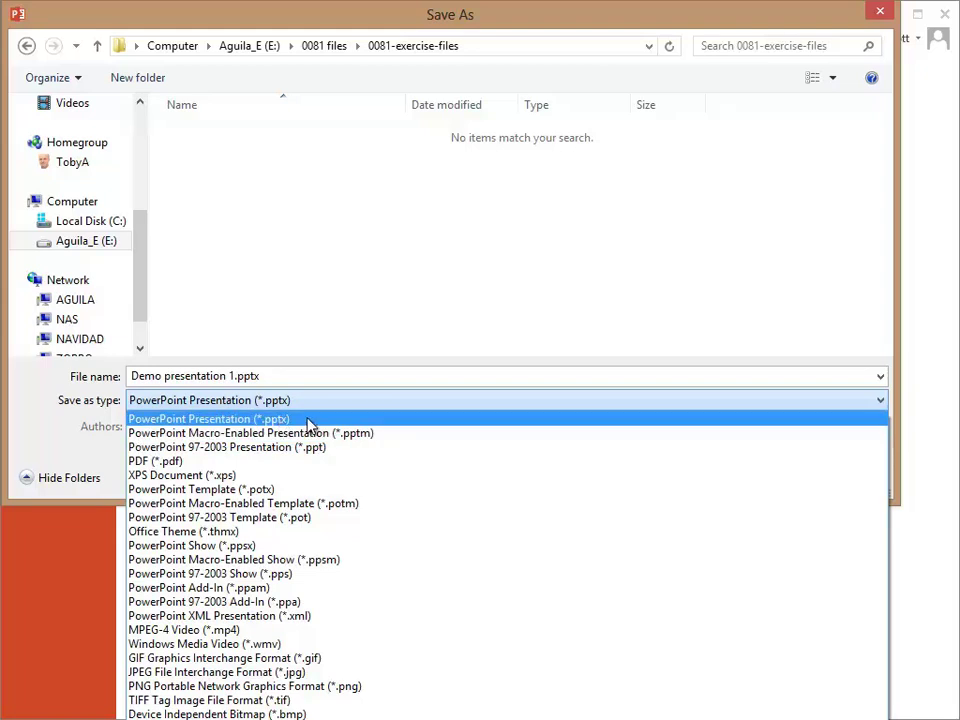
pyautogui.click(309, 422)
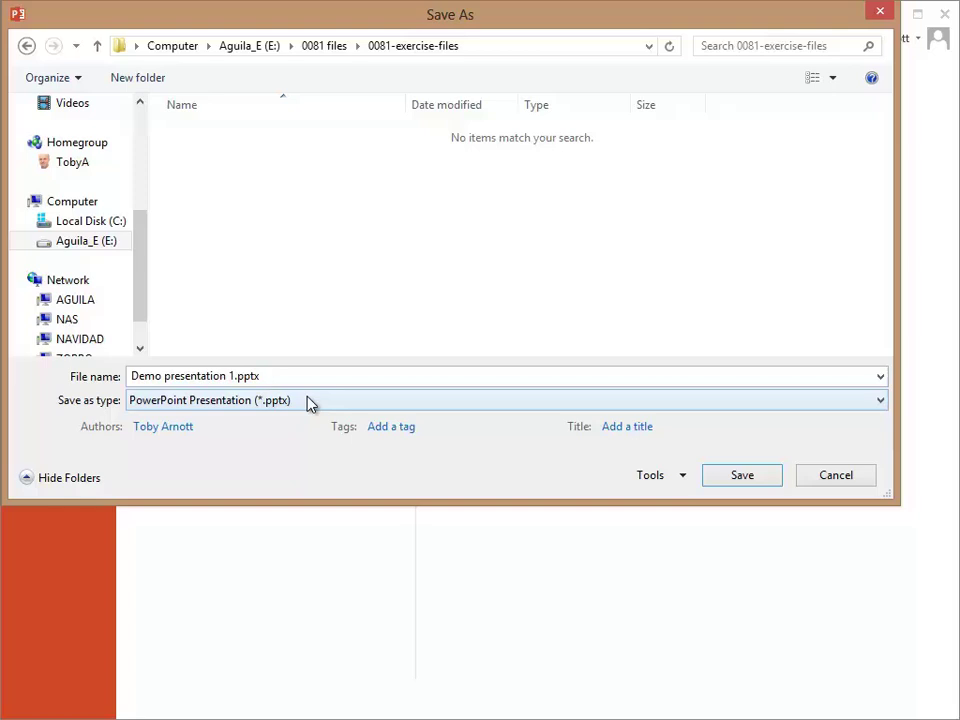
# Save the file as Demo presentation 1.pptx.
pyautogui.click(743, 476)
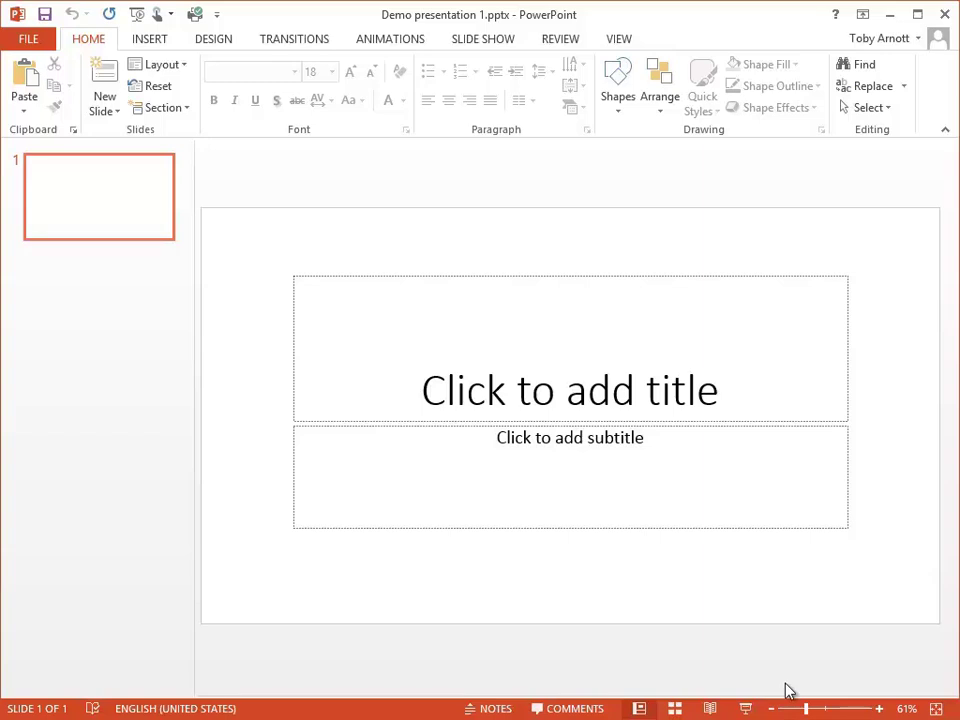
# Show the Design tab's Slide Size choices: Standard 4:3, Widescreen 16:9, custom.
pyautogui.click(207, 42)
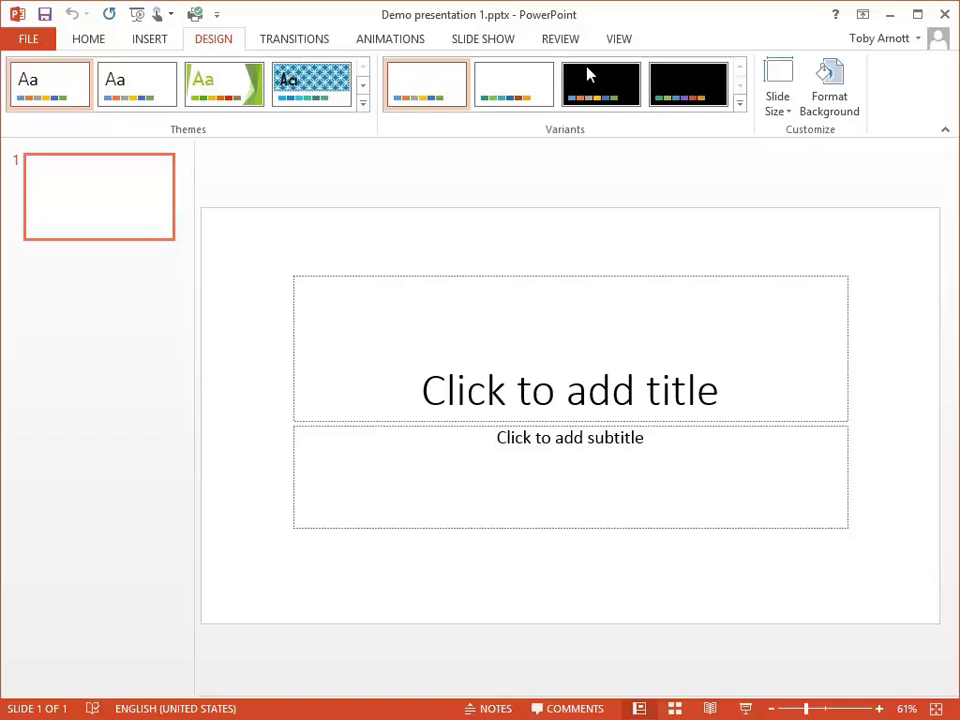
pyautogui.click(782, 113)
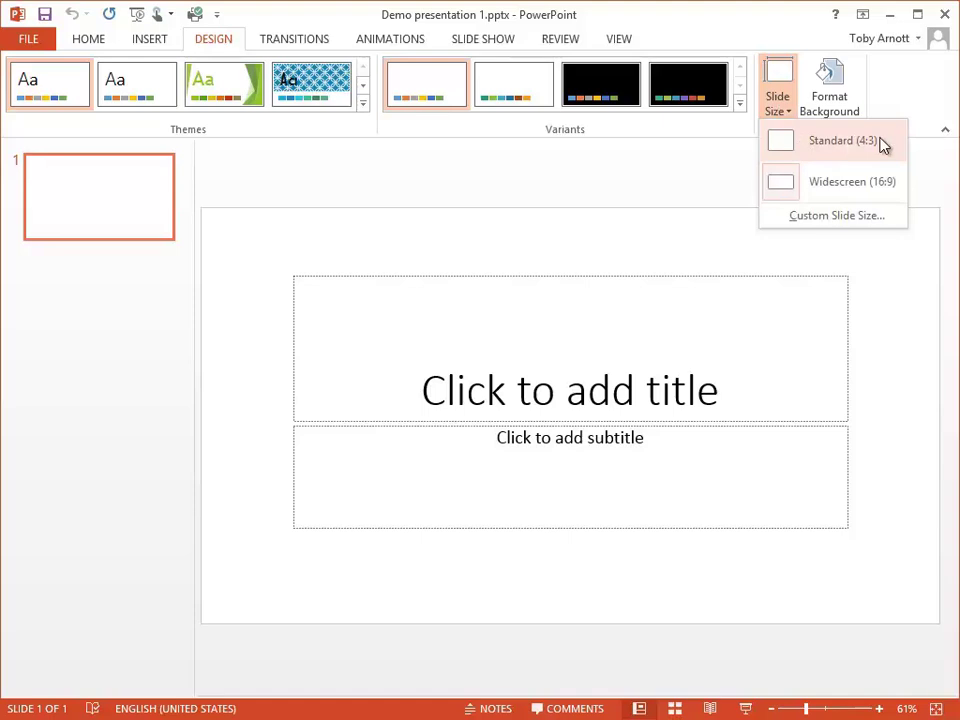
# Review Custom Slide Size: Widescreen 13.333 × 7.5 in with landscape slides.
pyautogui.click(870, 220)
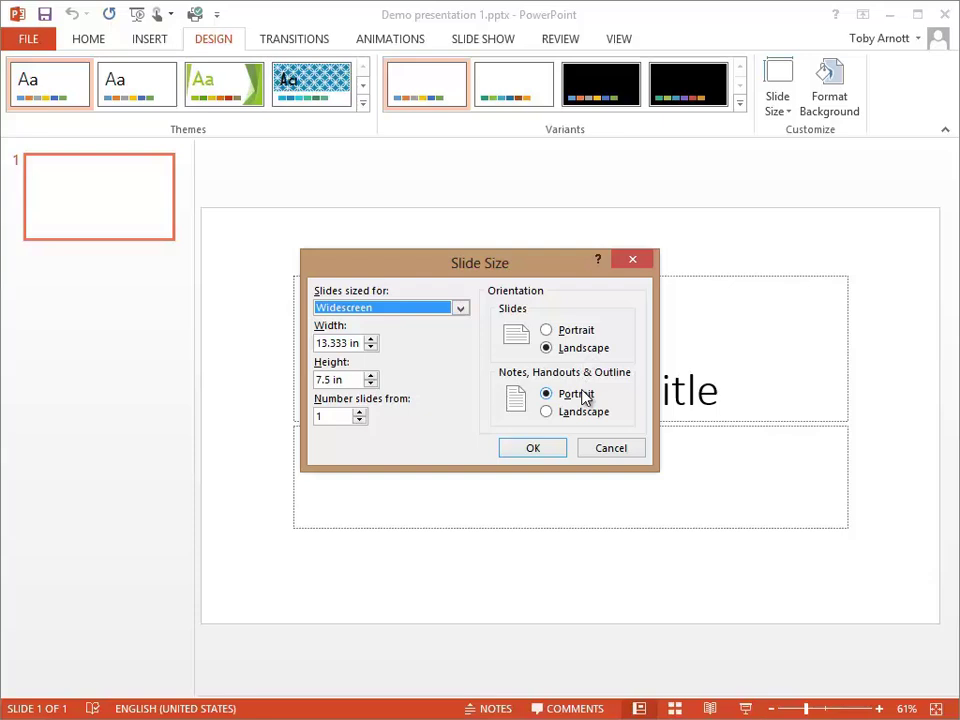
# Apply the widescreen landscape slide size and save Demo presentation 1.pptx.
pyautogui.click(533, 448)
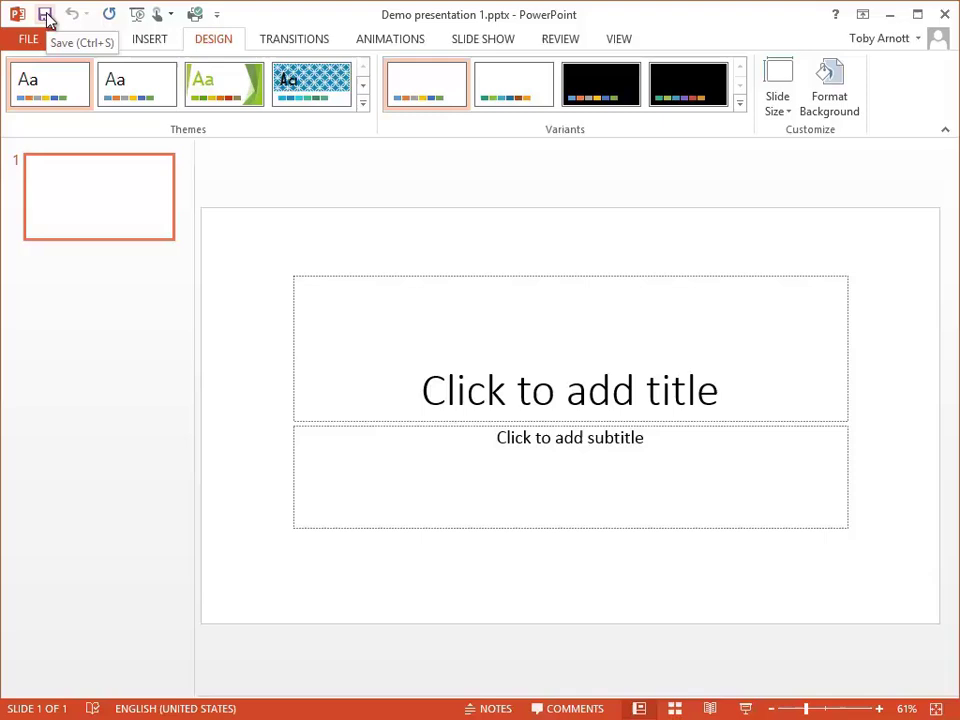
pyautogui.click(46, 19)
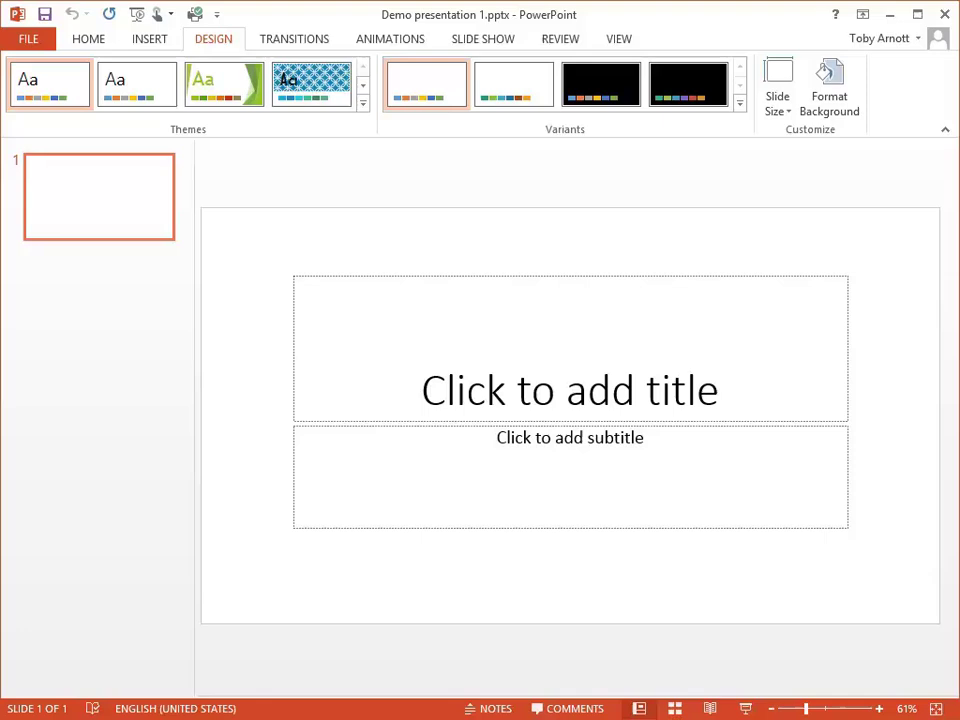
# Show the Format Background solid fill options and its colour palette.
pyautogui.click(841, 93)
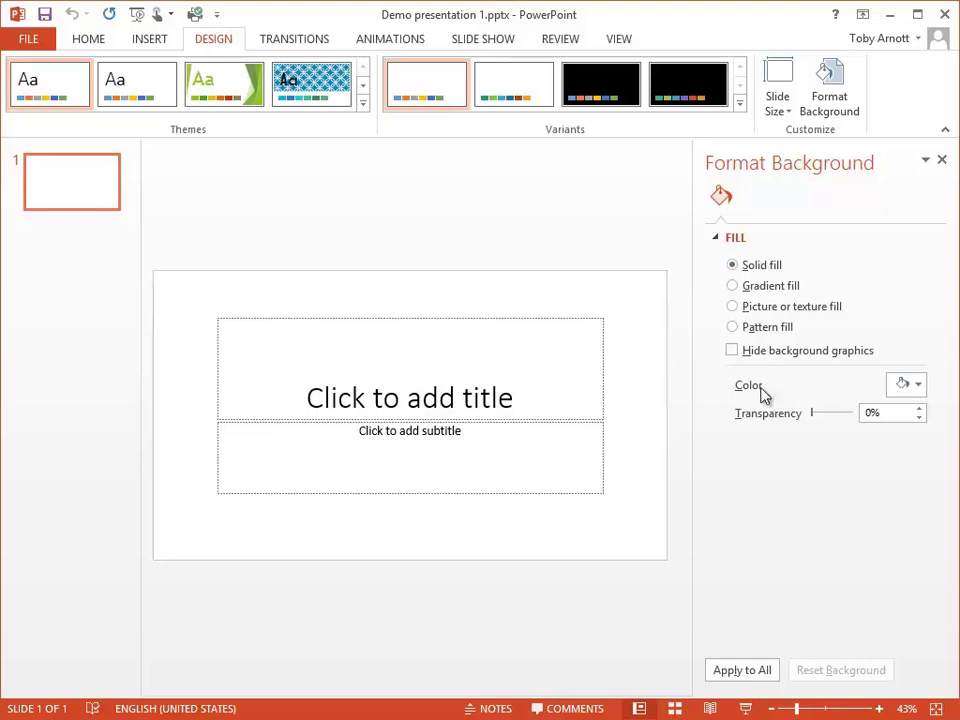
pyautogui.click(919, 388)
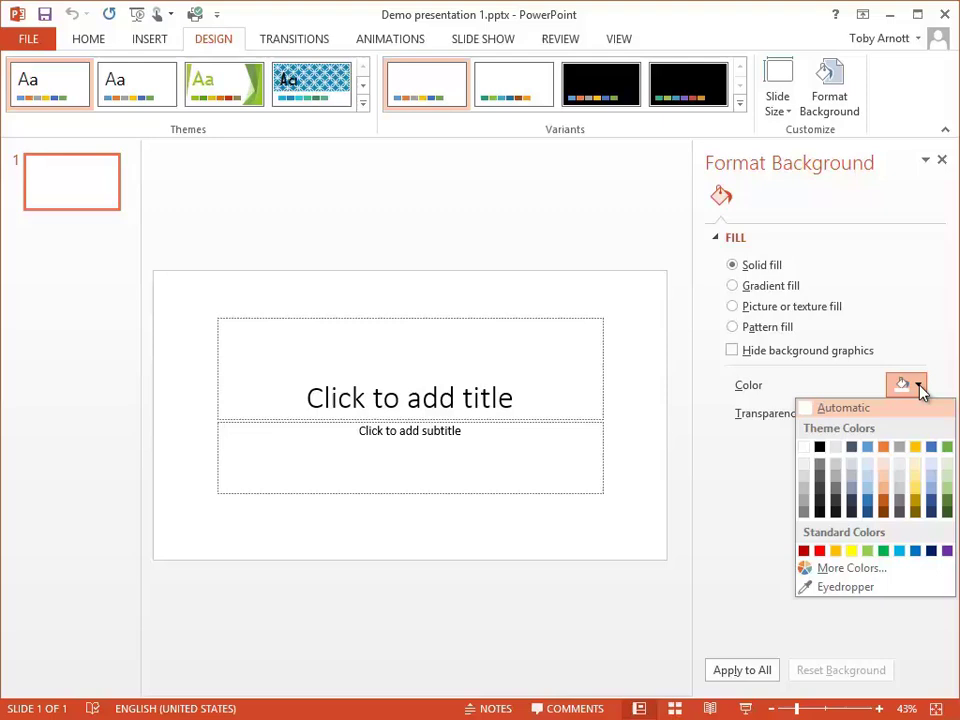
# Fill the slide background with Blue, Accent 5, Lighter 80%.
pyautogui.click(932, 470)
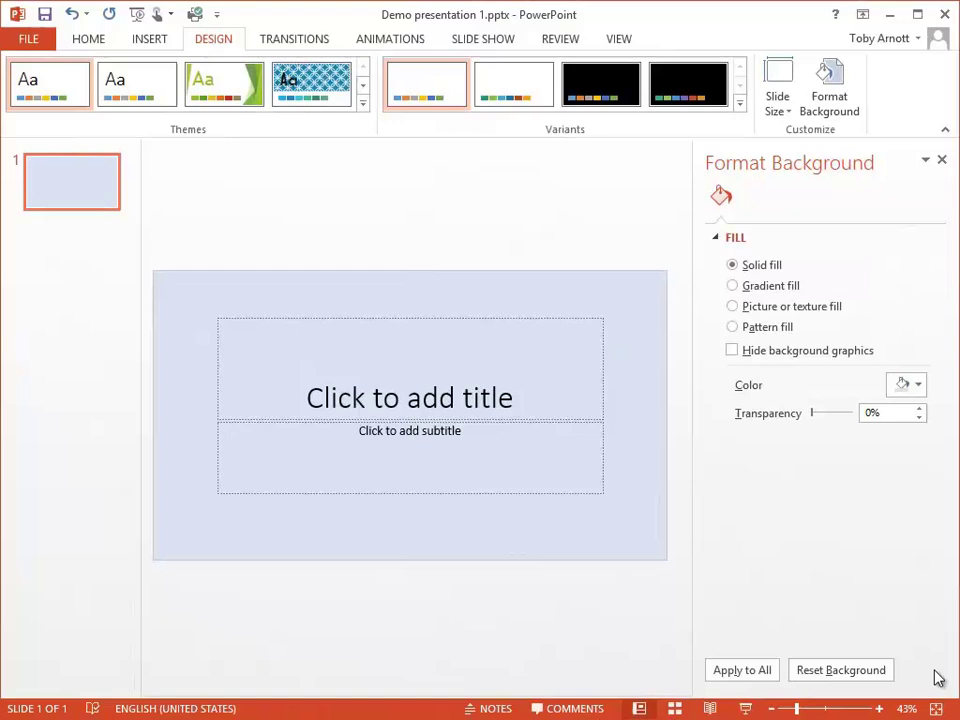
# Close the Format Background pane.
pyautogui.click(942, 162)
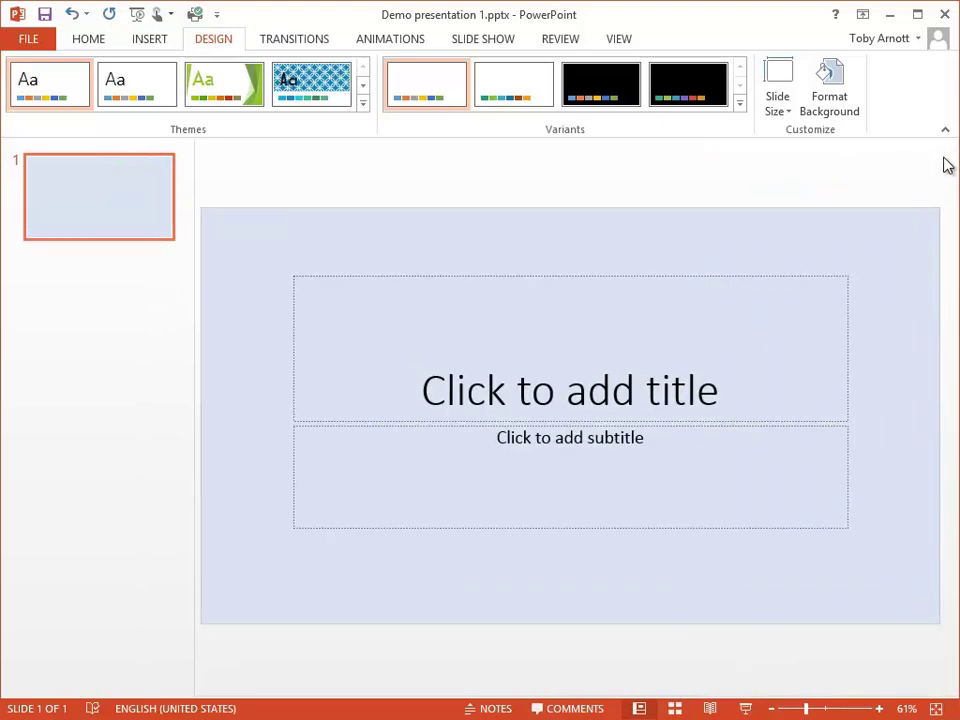